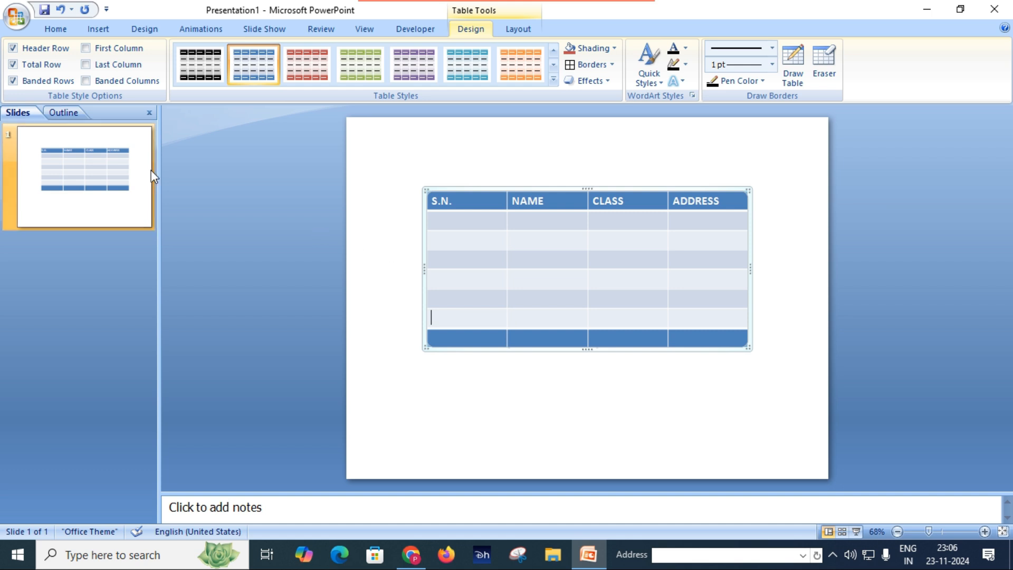
Make the table's header row taller and turn off both row banding and column banding.
left_click(86, 81)
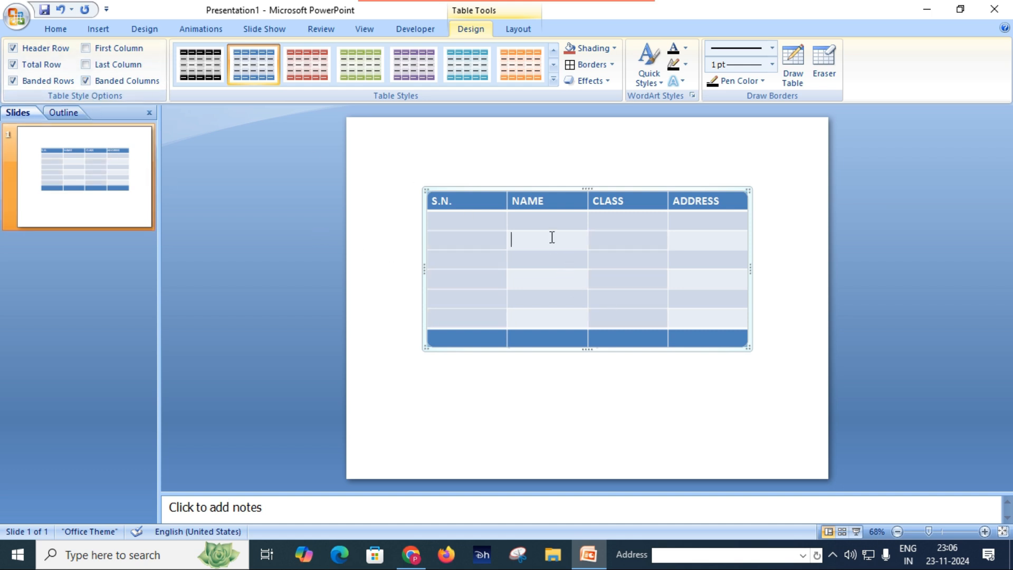
left_click_drag(467, 268, 478, 226)
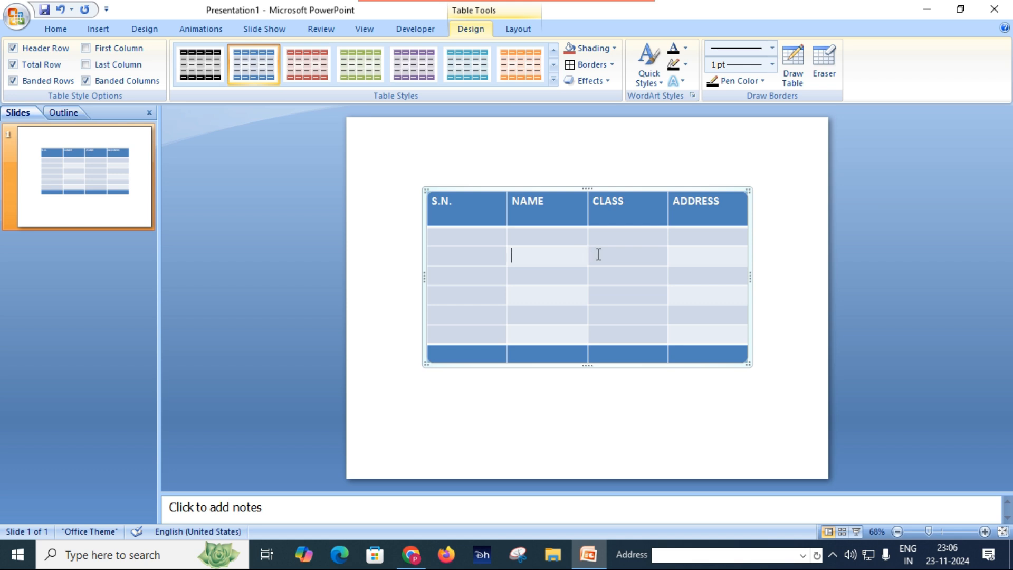
left_click(519, 256)
left_click(33, 79)
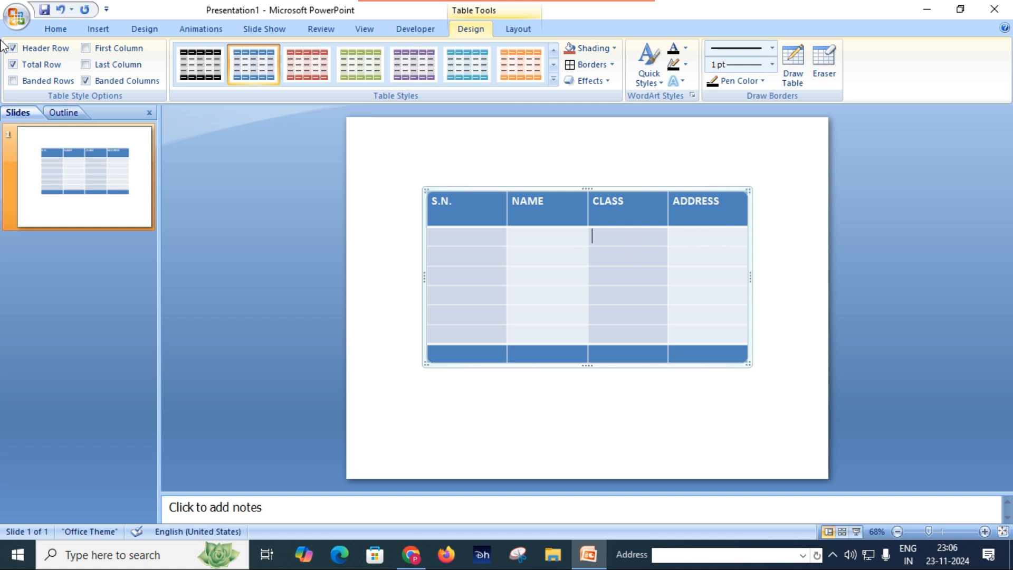
left_click(86, 80)
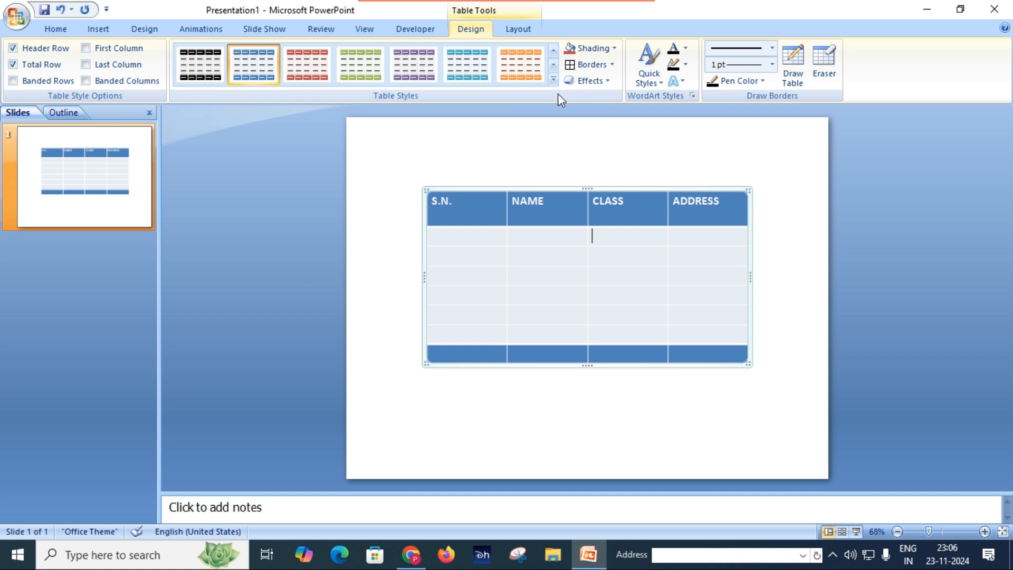
Preview the available table styles on the table without applying one.
left_click(553, 79)
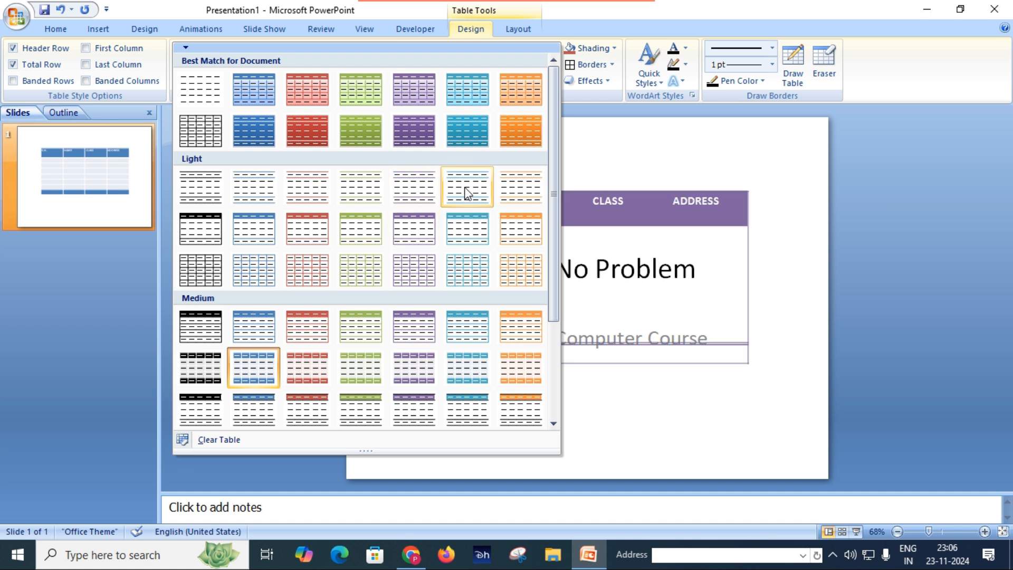
left_click(631, 141)
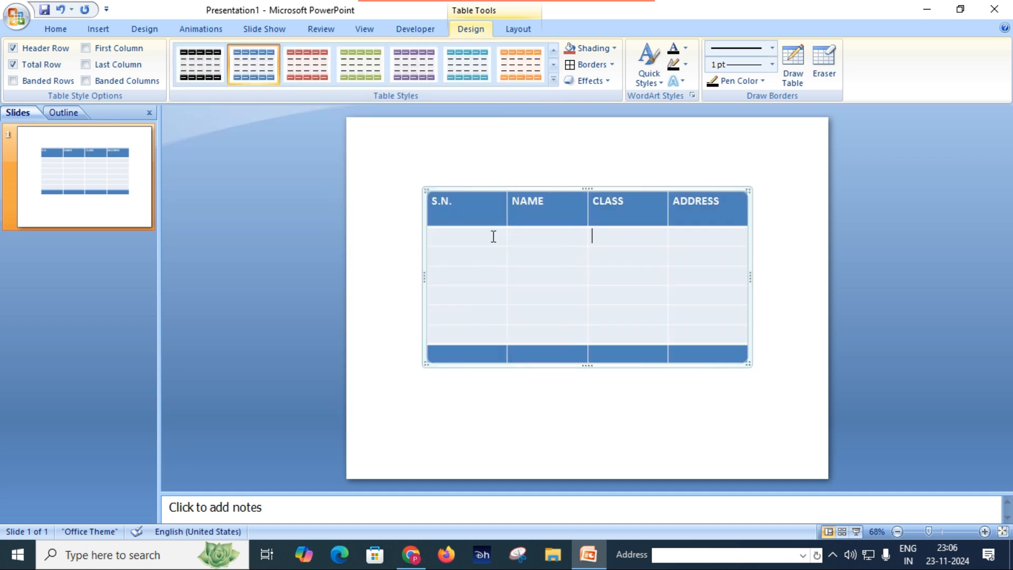
Narrow the S.N. column, fill the first data row with 1, the student's name, PGDCA and the address, and number the next row 2.
left_click_drag(504, 214, 474, 215)
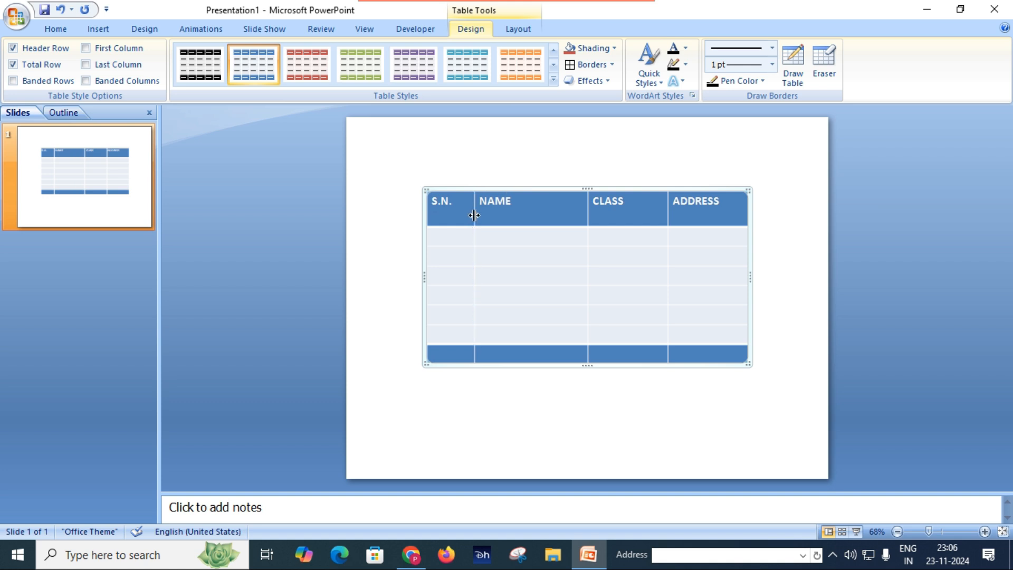
left_click(446, 236)
type("1")
type("RAMESH")
type("PGDCA")
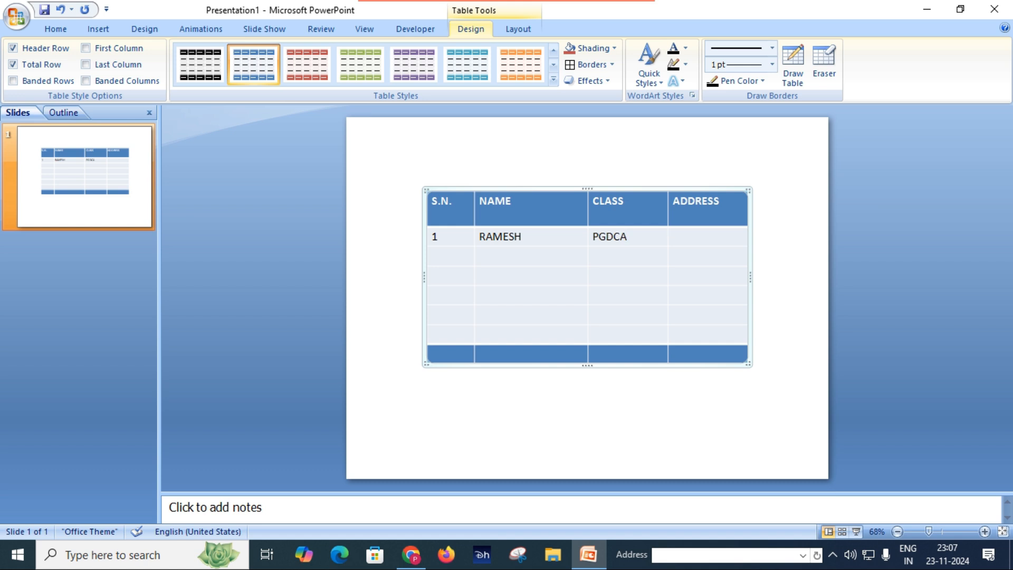
type("JABALPUR")
left_click(530, 152)
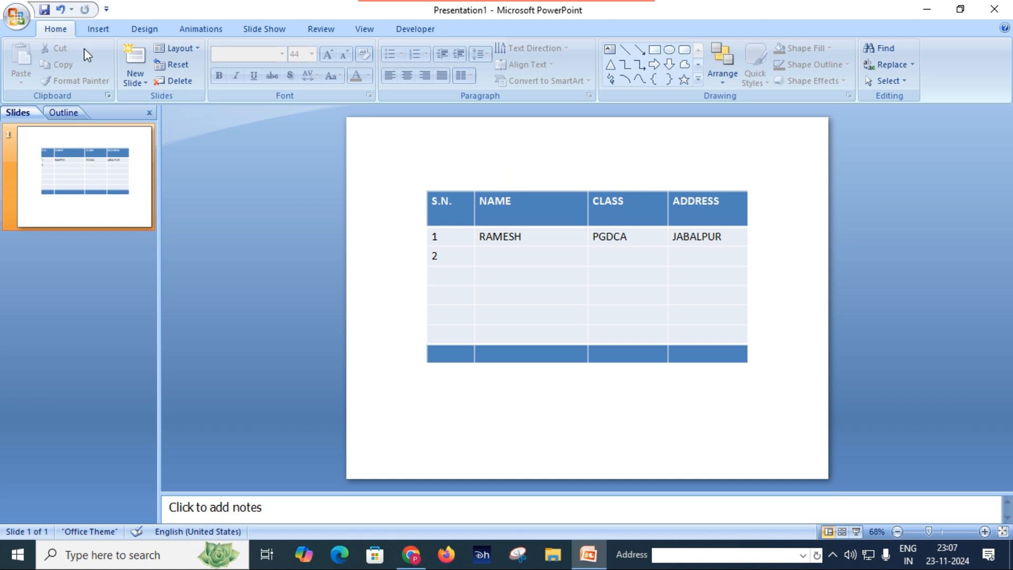
Apply all borders to the header and data rows, leaving out the blue total row.
left_click(90, 30)
left_click(579, 270)
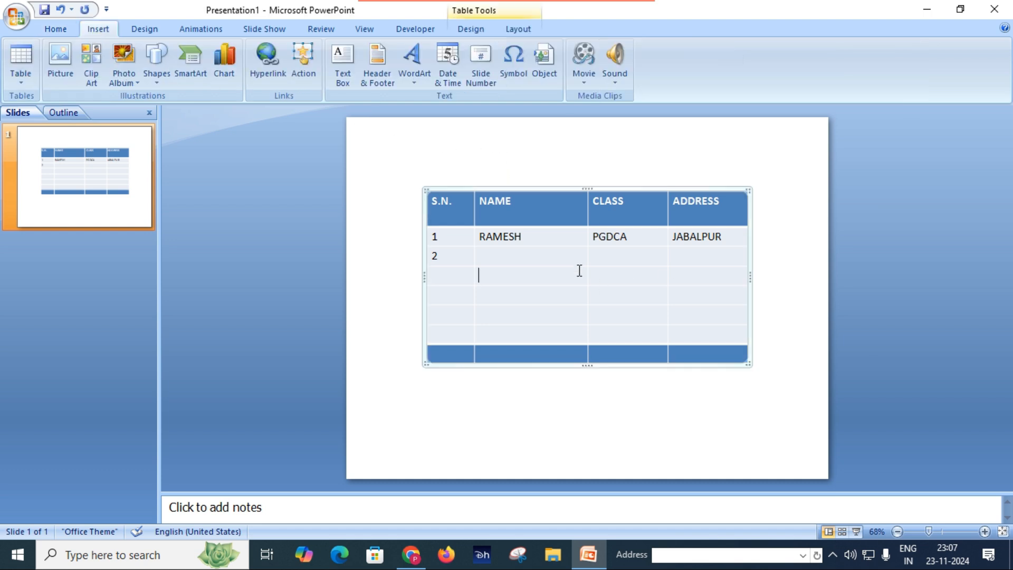
left_click(473, 30)
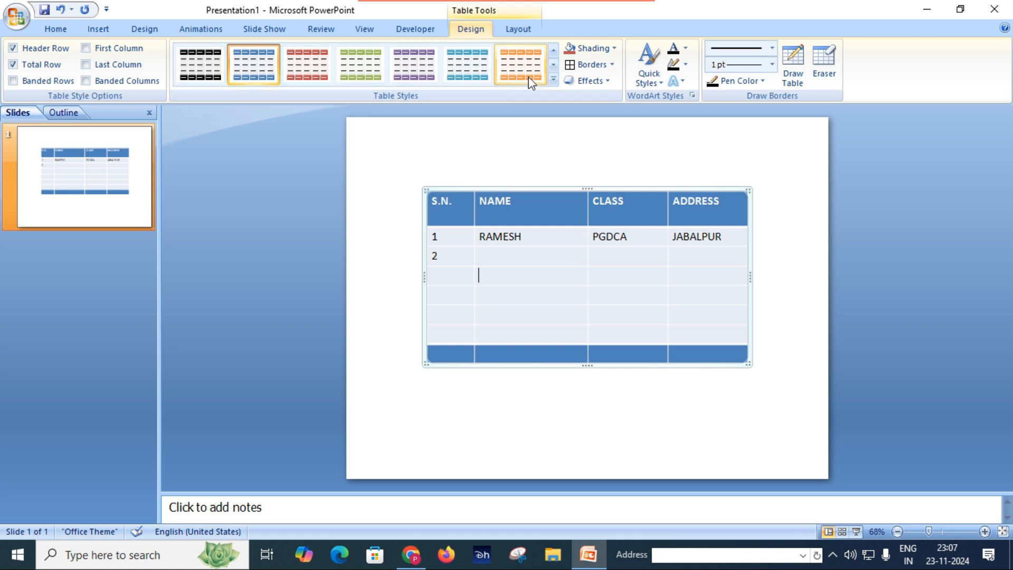
left_click(606, 67)
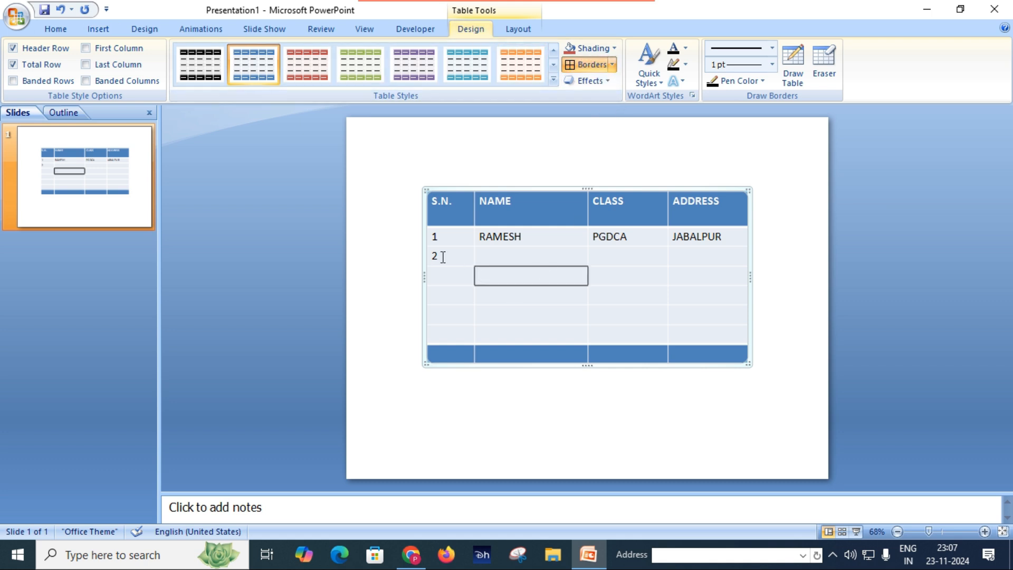
left_click_drag(455, 212, 722, 341)
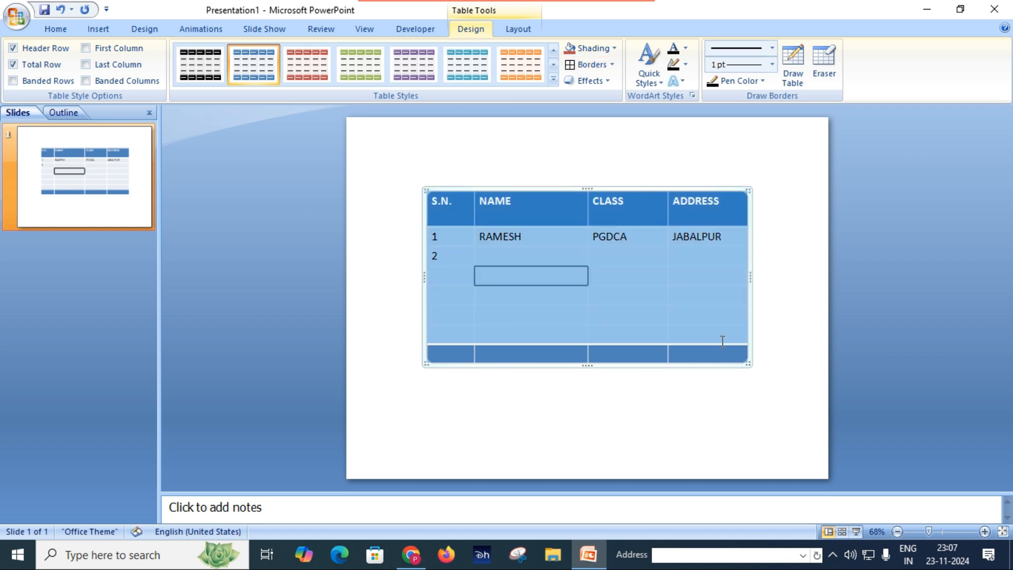
left_click(611, 64)
left_click(606, 103)
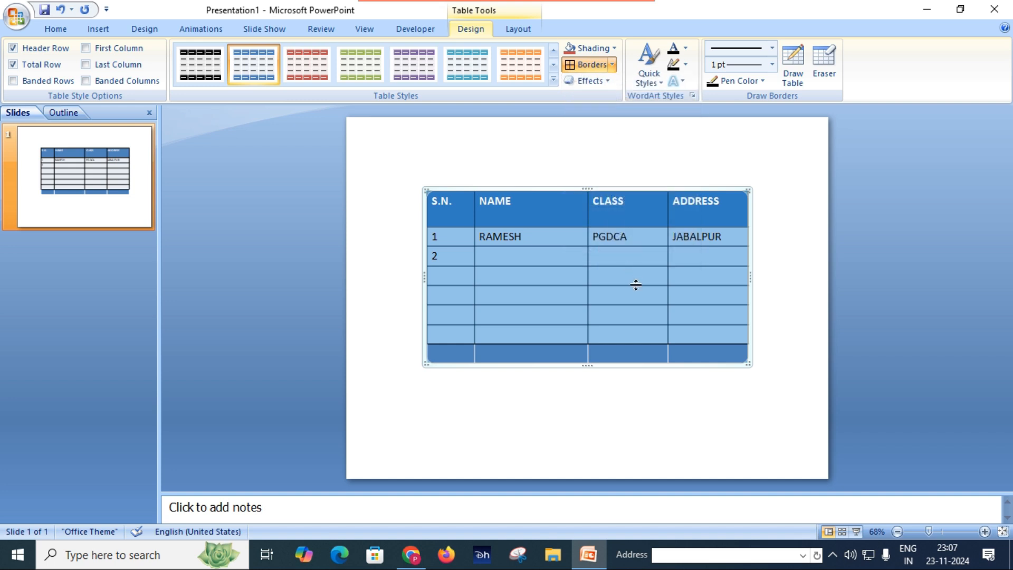
left_click(628, 257)
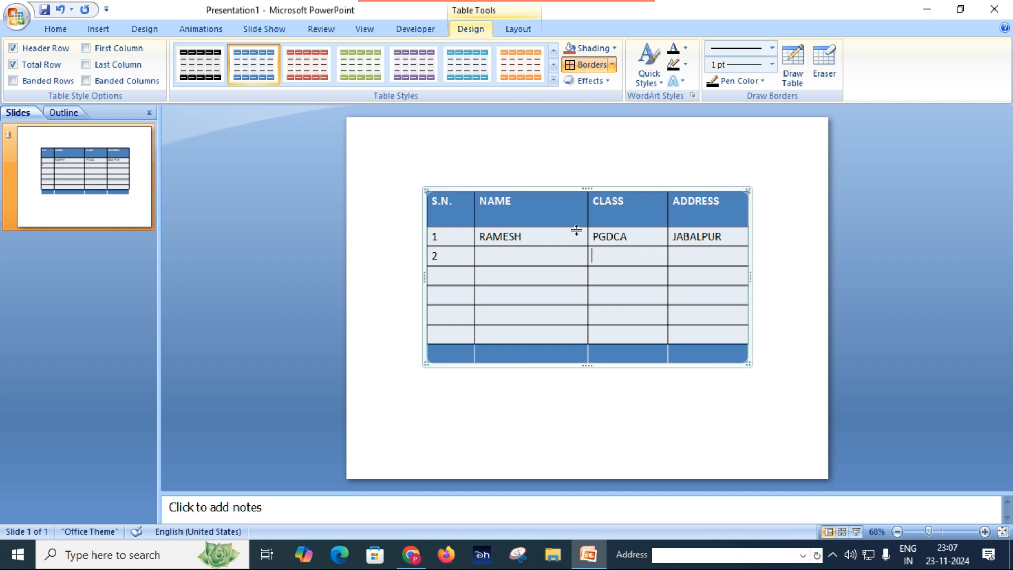
Look through the table's shading colours and its shadow and reflection effects.
left_click(613, 51)
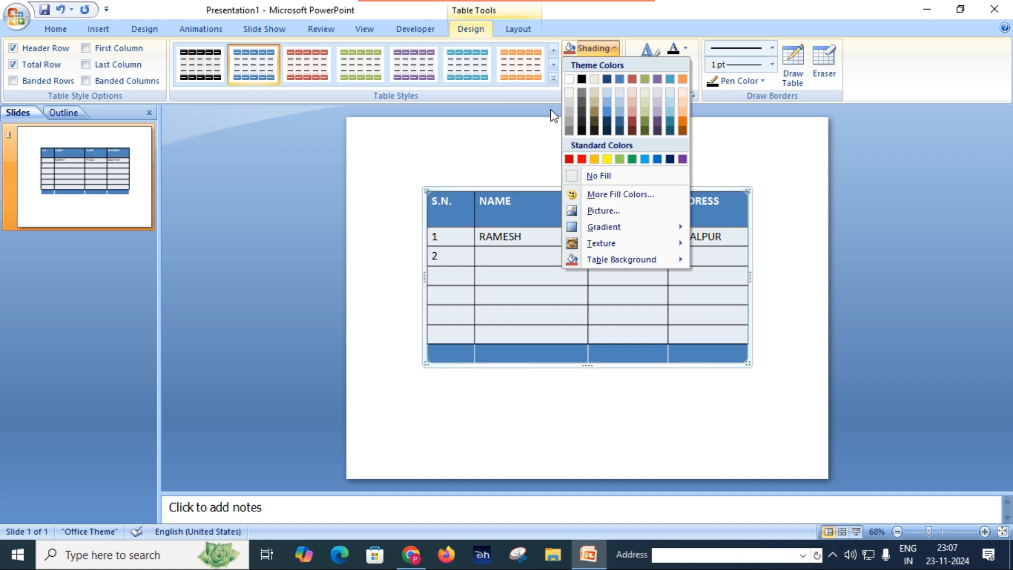
left_click(530, 148)
left_click(612, 64)
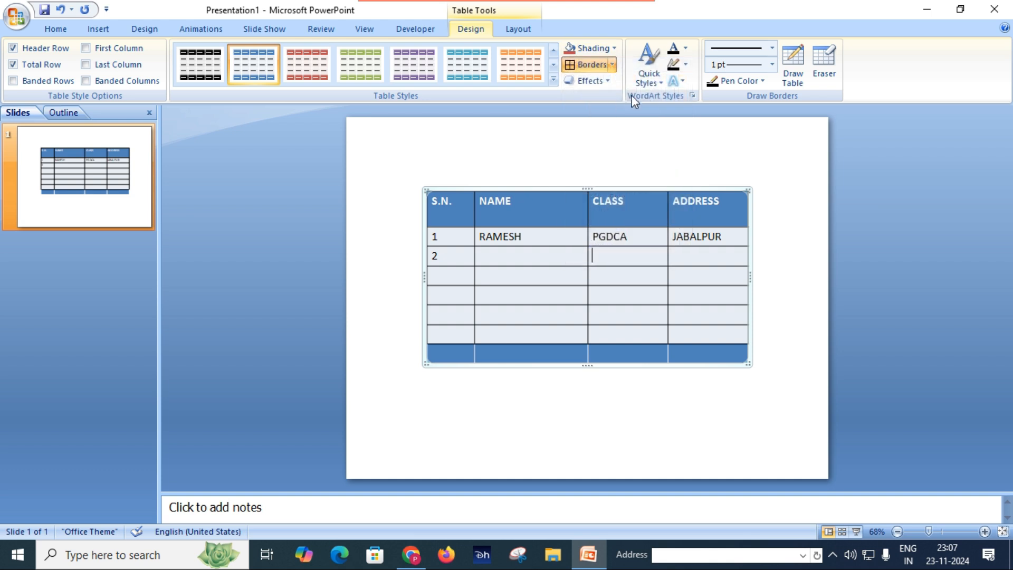
left_click(606, 80)
mouse_move(607, 143)
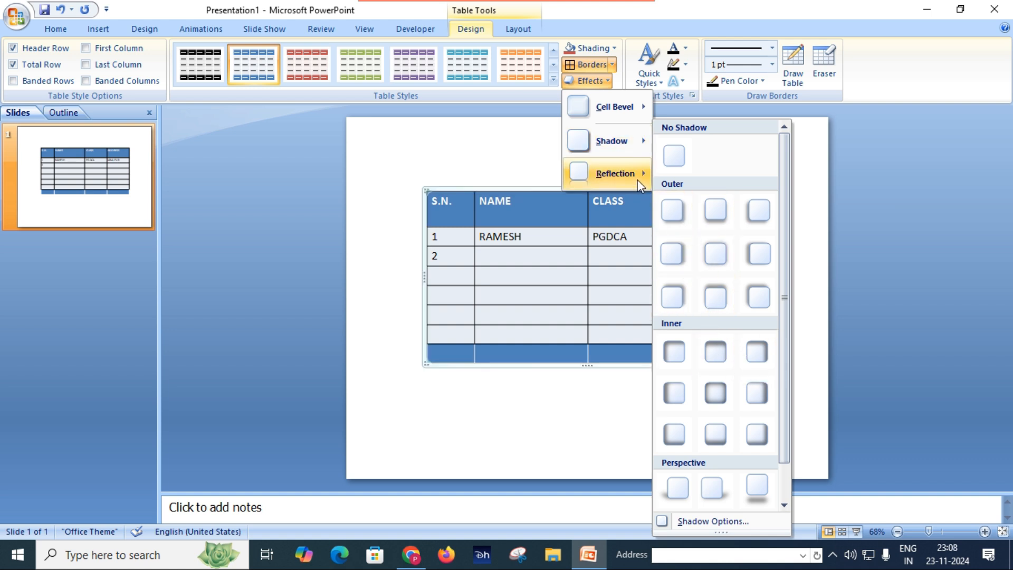
mouse_move(639, 180)
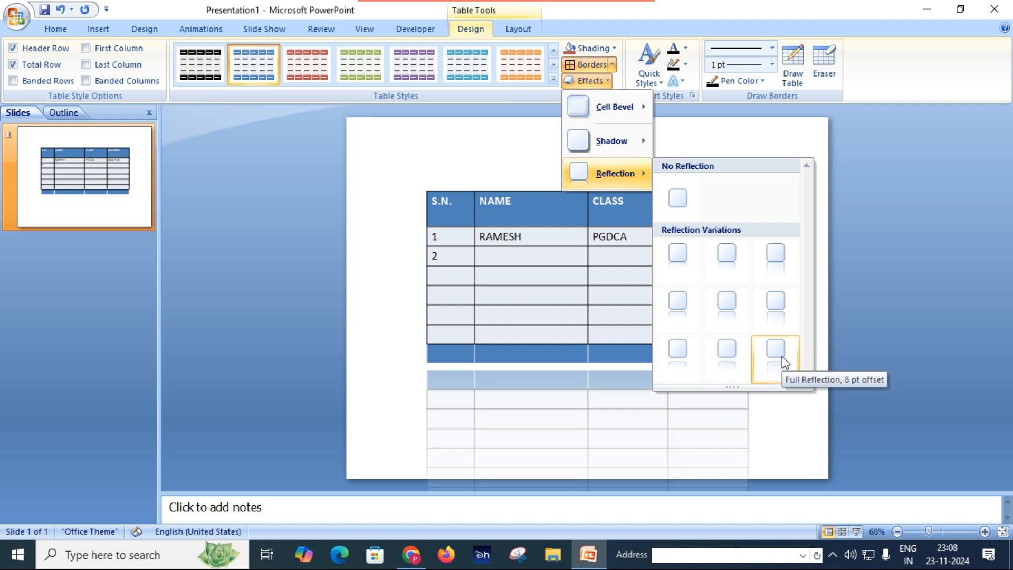
left_click(507, 148)
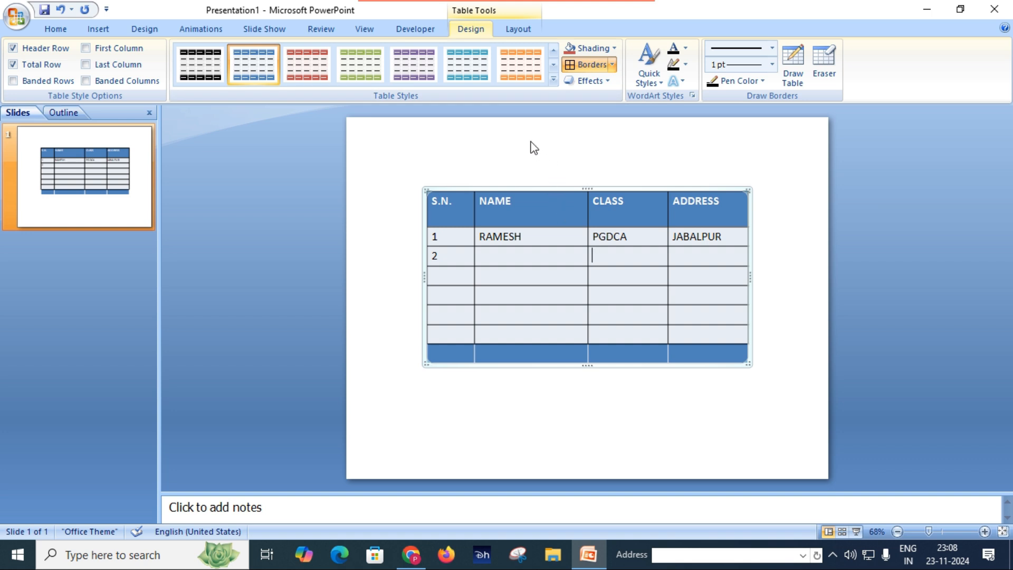
Use the Eraser to merge the second, third and fourth data cells of the ADDRESS column.
left_click(821, 77)
left_click(820, 66)
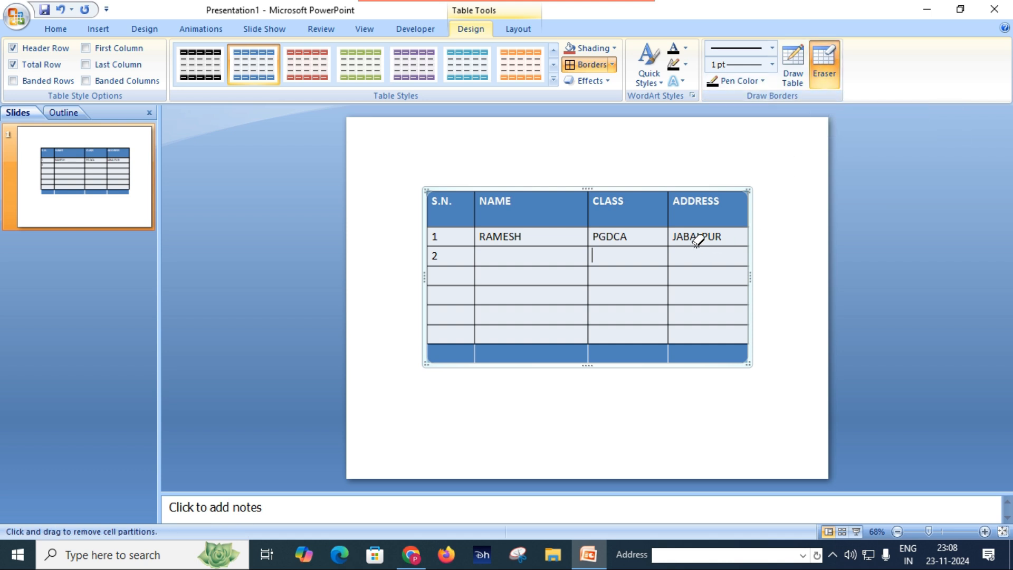
left_click(702, 269)
left_click(702, 264)
left_click(709, 285)
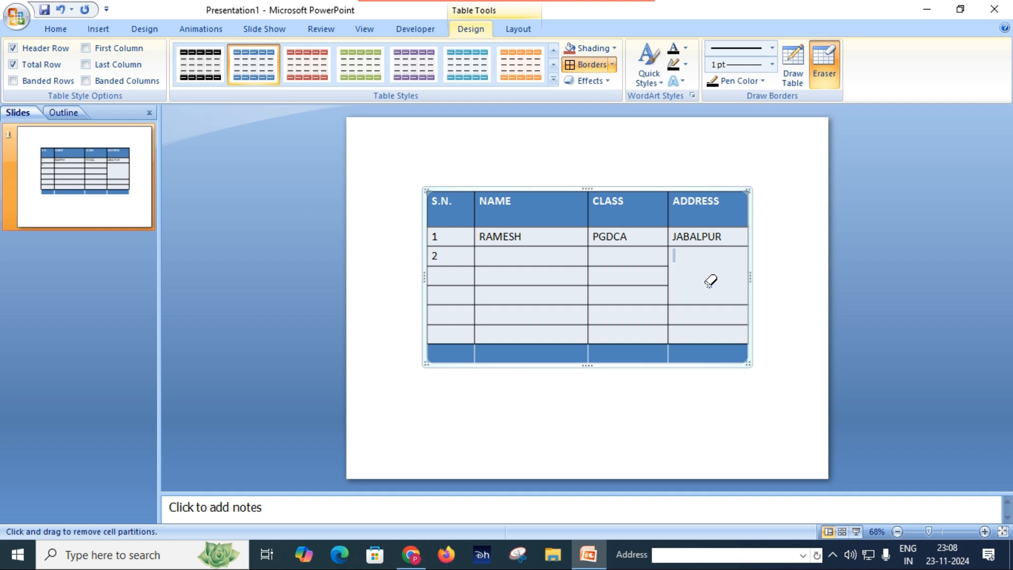
Draw vertical borders splitting the upper ADDRESS data cells in half and the NAME data cells near the column's right edge.
left_click(795, 65)
left_click_drag(711, 234, 720, 278)
left_click_drag(562, 244, 562, 348)
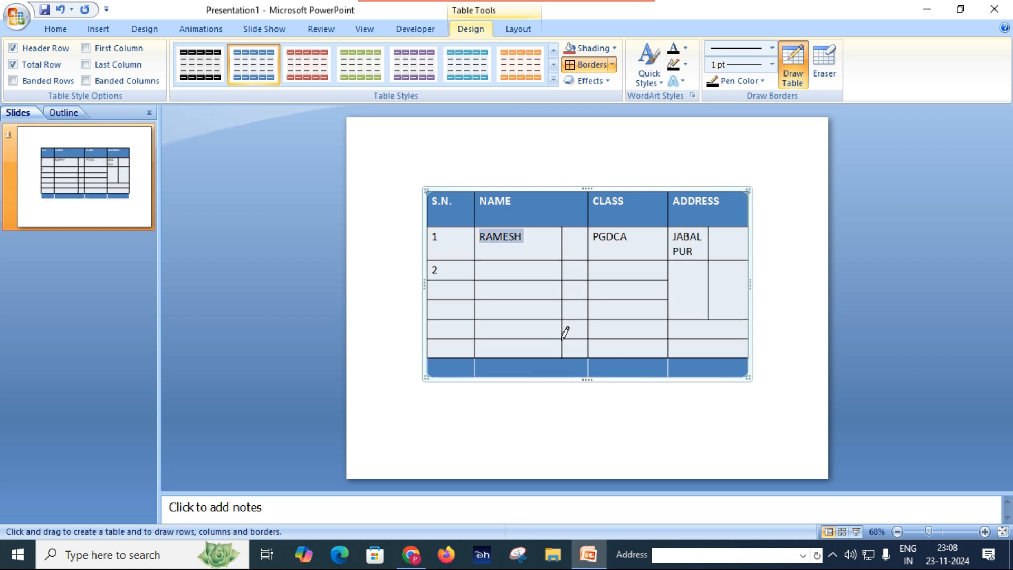
left_click(792, 66)
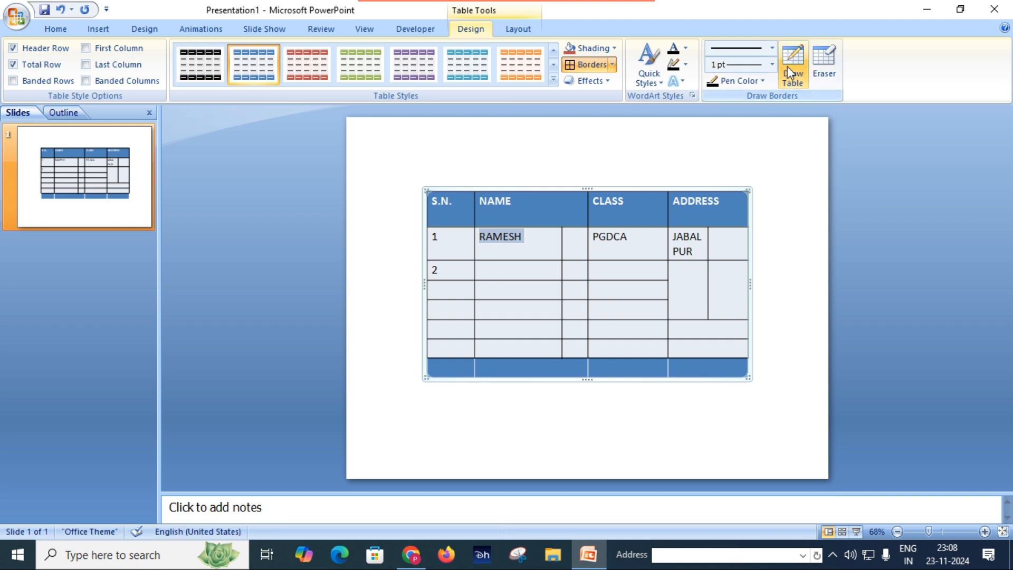
Draw a red vertical border from row 2 down through the NAME column and a red horizontal border across S.N. to CLASS.
left_click(795, 59)
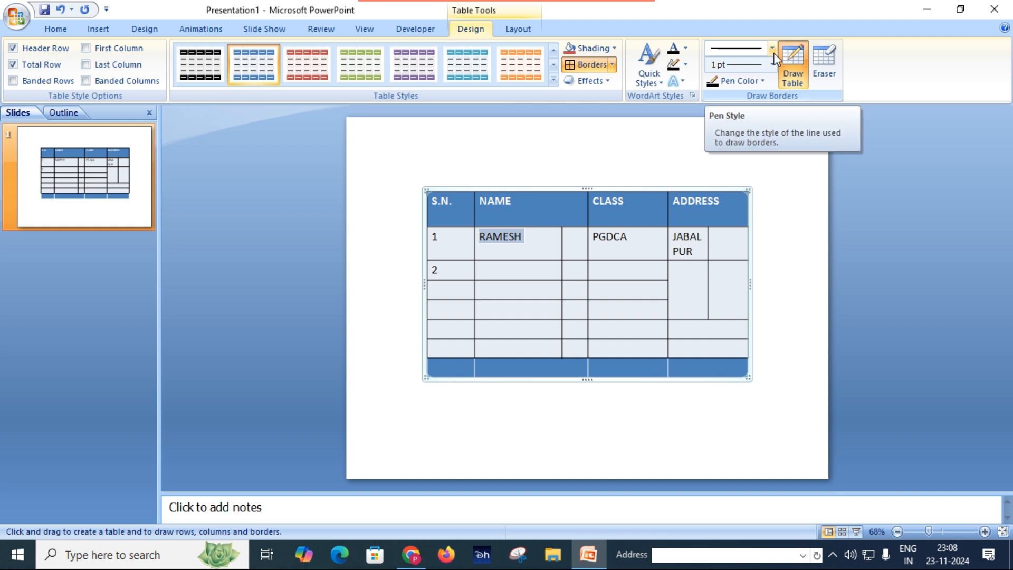
left_click(761, 82)
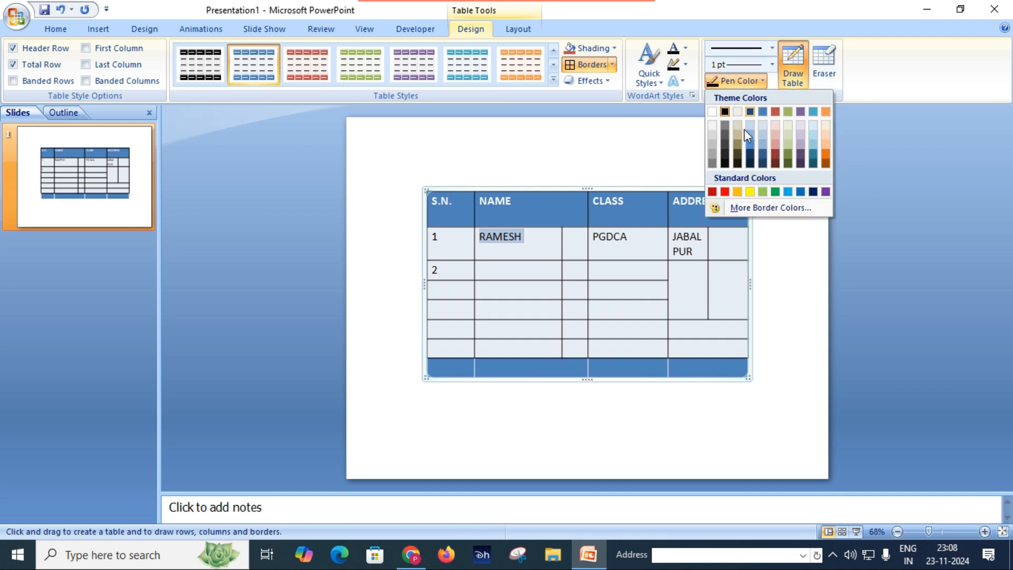
left_click(724, 191)
left_click_drag(517, 263, 505, 372)
left_click_drag(471, 305, 653, 294)
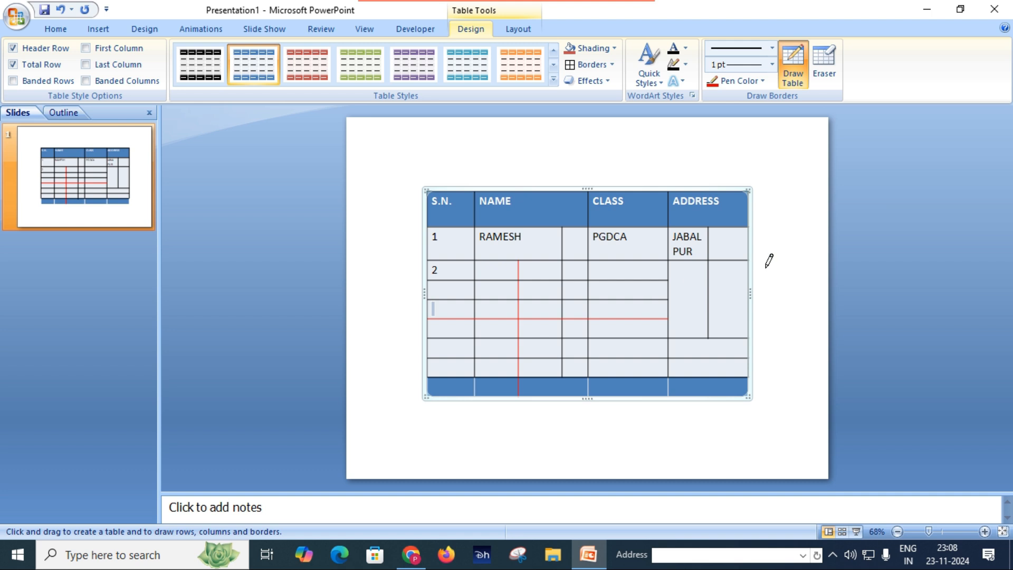
Switch the pen to a dotted style and draw a vertical border through the CLASS column from row 2 down.
left_click(773, 53)
left_click(749, 126)
left_click_drag(627, 262, 620, 376)
Set the pen weight to 4½ pt and draw a dotted vertical border in the NAME column between its existing dividers.
left_click(771, 64)
left_click(749, 219)
left_click_drag(546, 260, 545, 376)
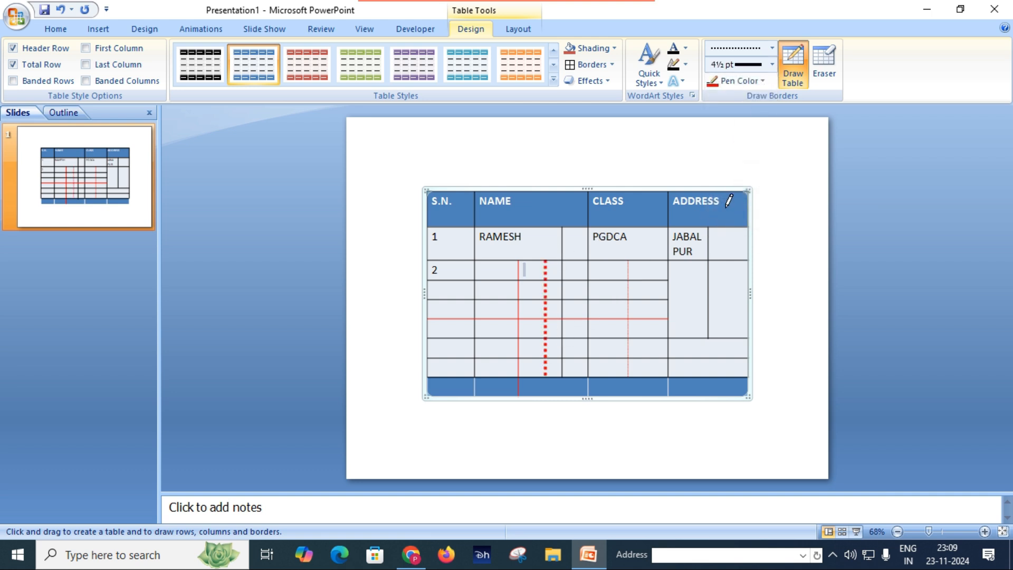
left_click(786, 79)
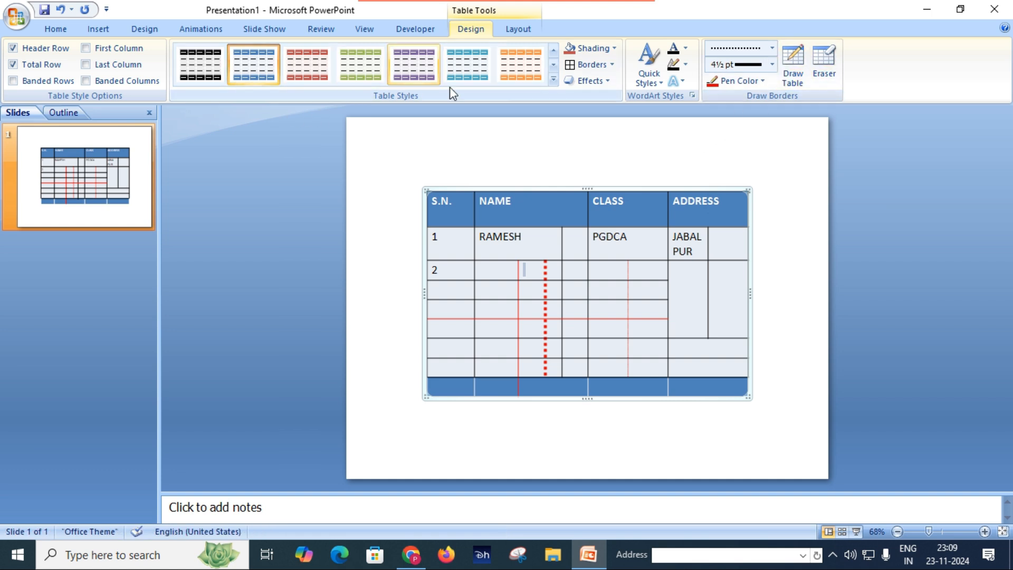
left_click(558, 164)
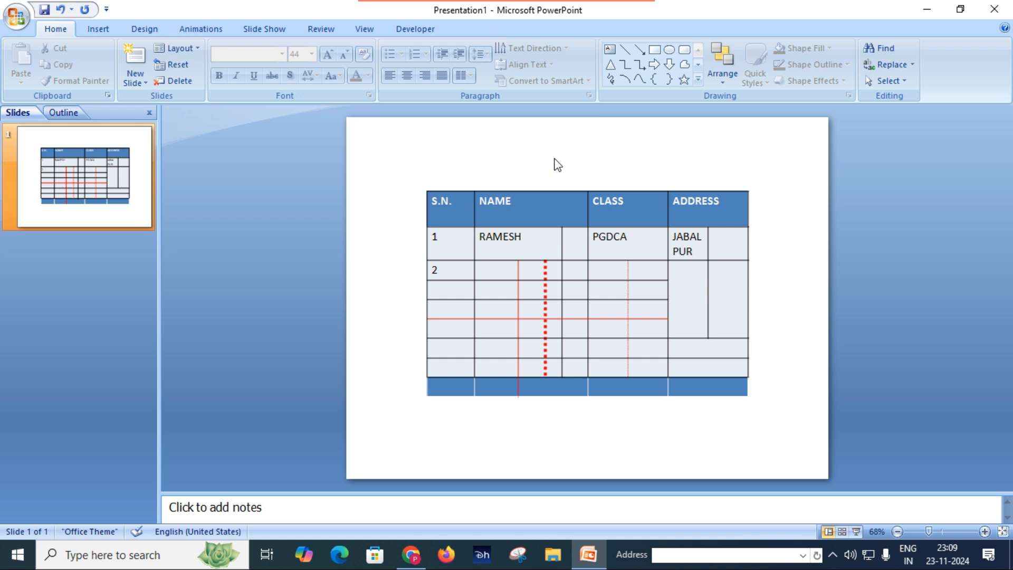
Enlarge the table from two opposite corners to nearly fill the slide and reduce the first data row's height.
left_click(530, 195)
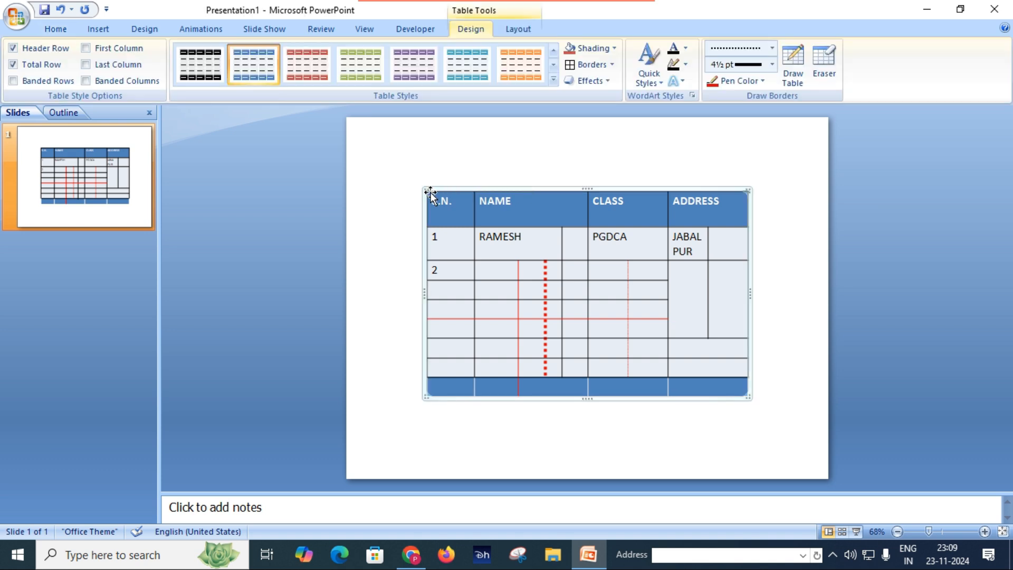
left_click_drag(425, 189, 368, 137)
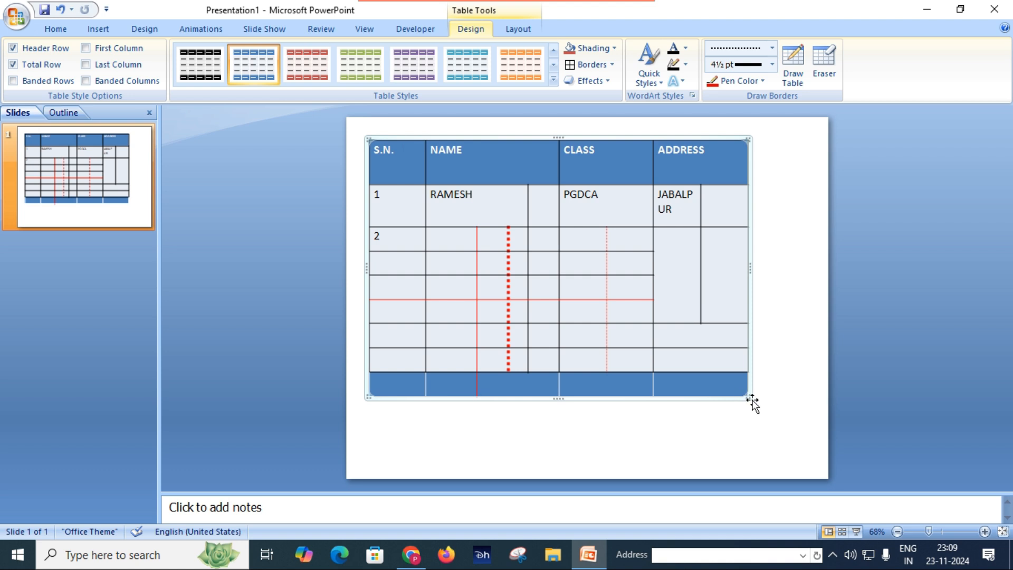
left_click_drag(746, 398, 808, 467)
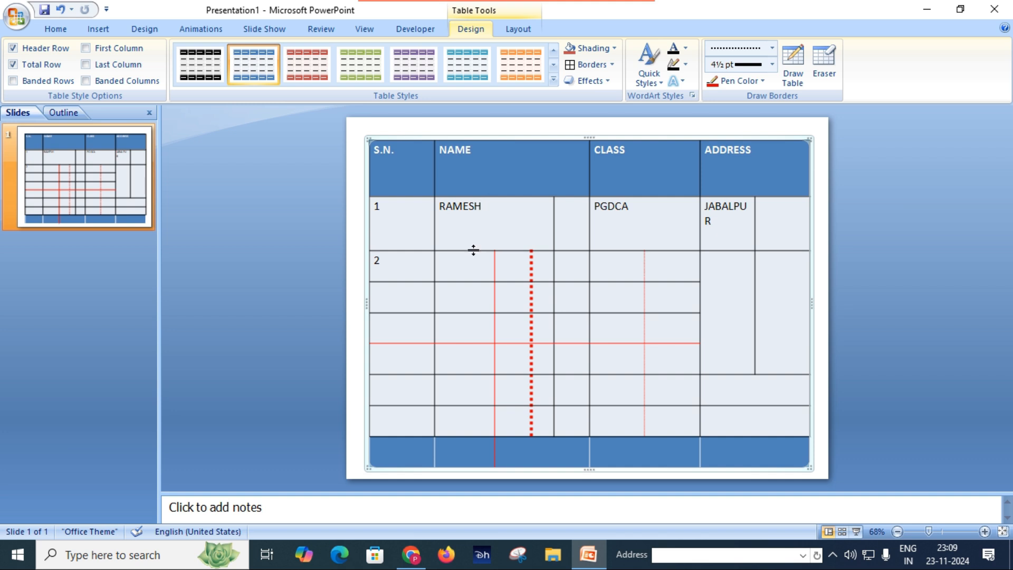
left_click_drag(472, 252, 473, 223)
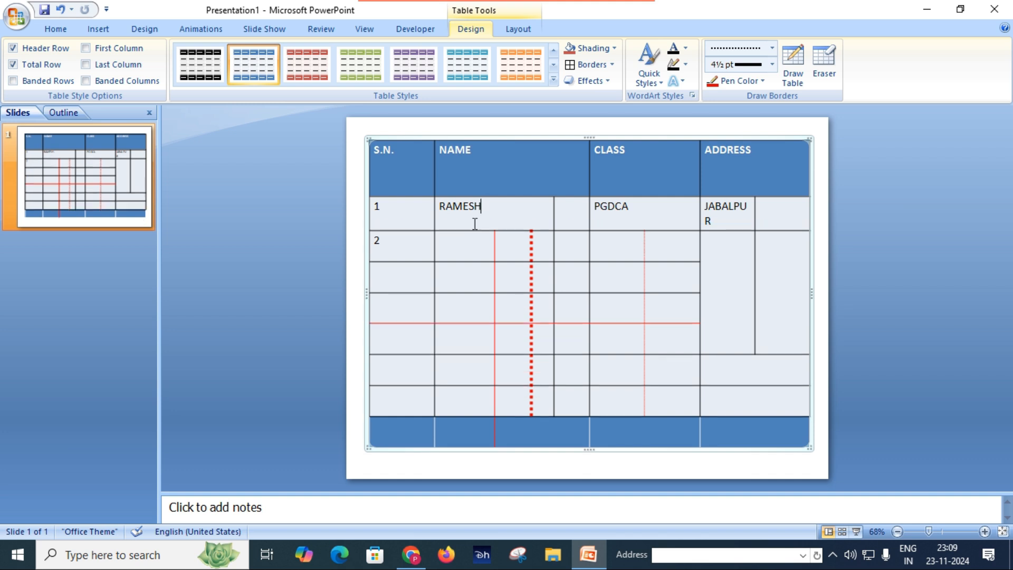
Add a new slide after the table slide and give it the Blank layout.
left_click(97, 29)
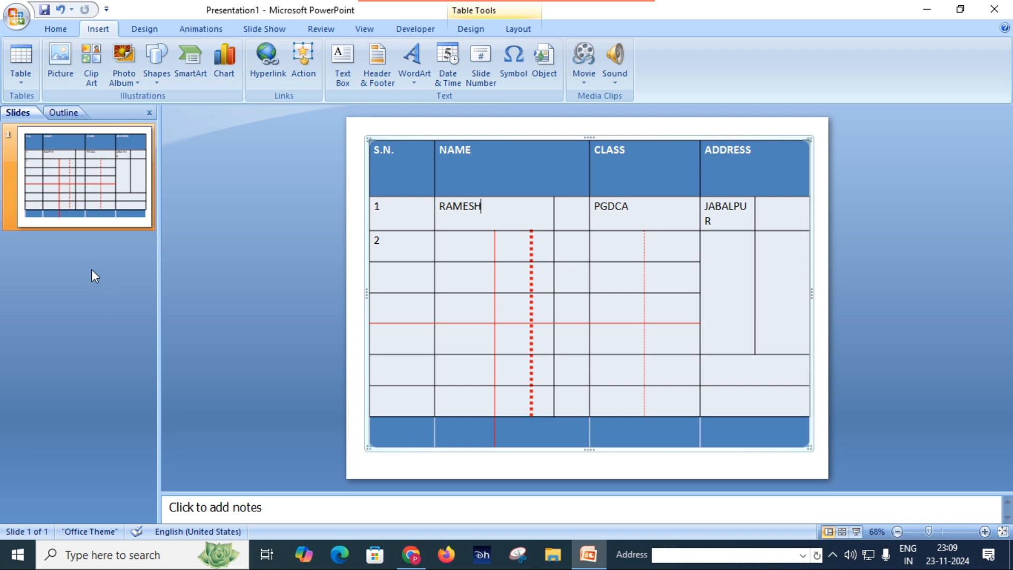
right_click(59, 299)
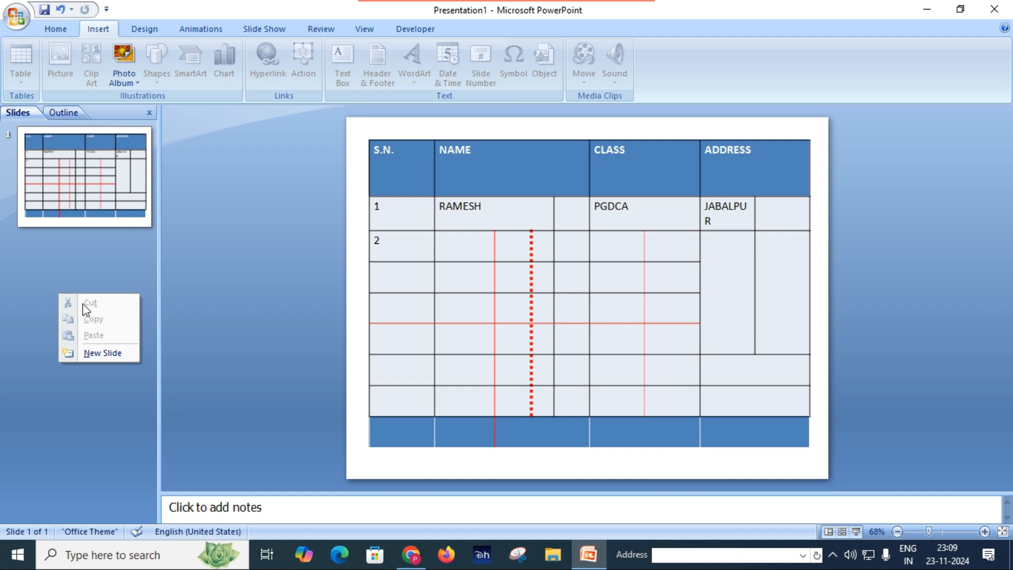
left_click(109, 352)
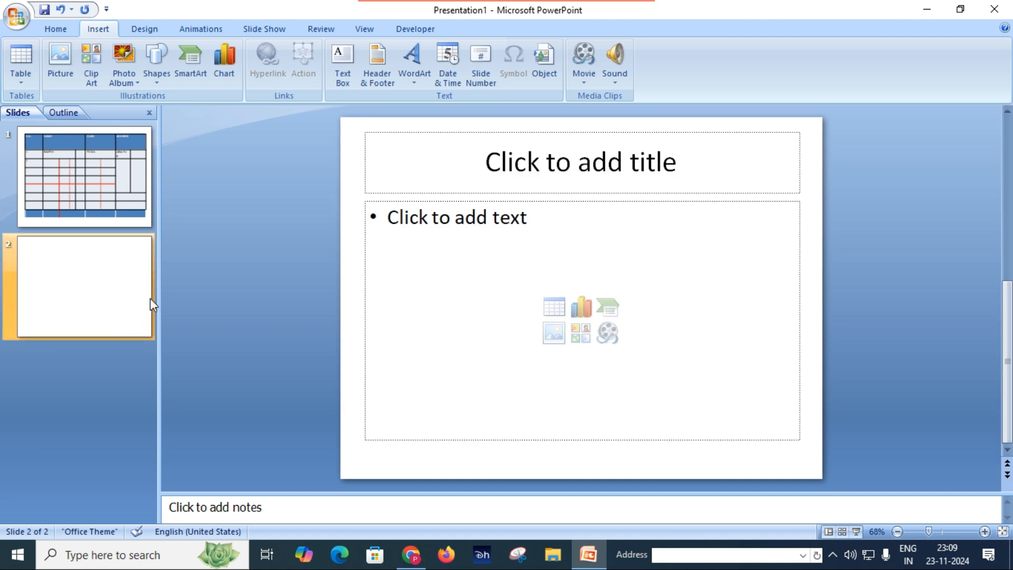
left_click(56, 29)
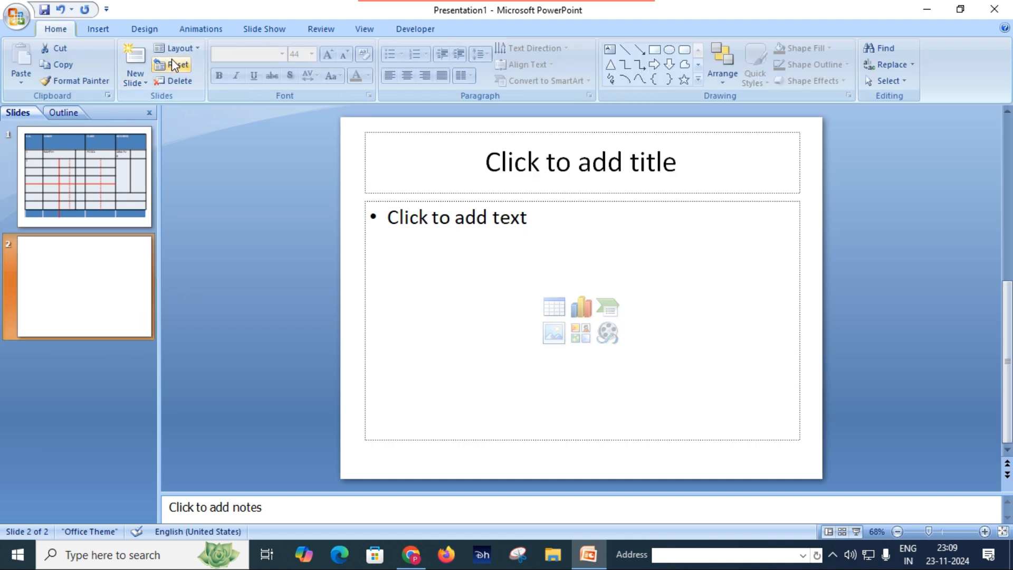
left_click(184, 52)
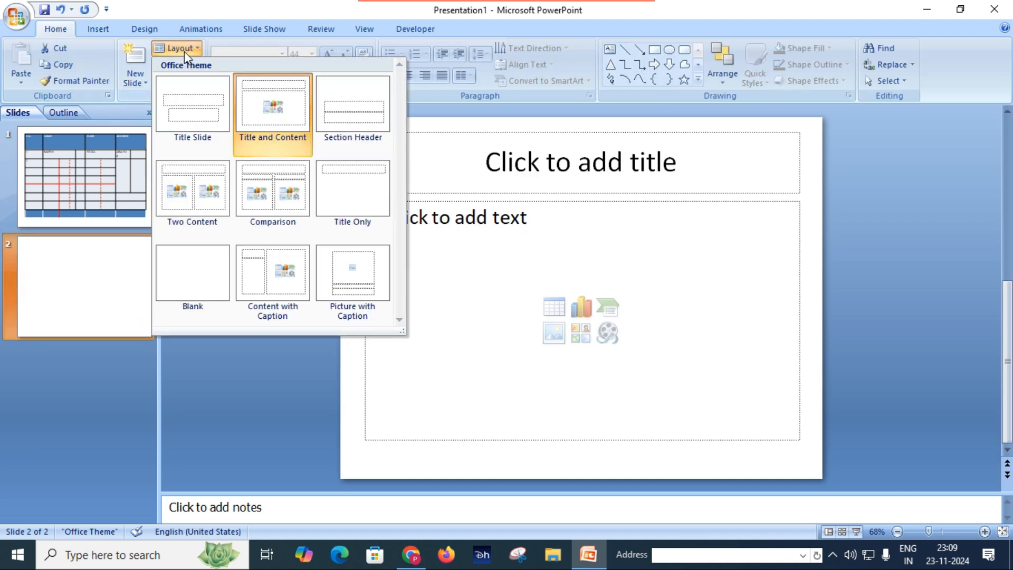
left_click(201, 265)
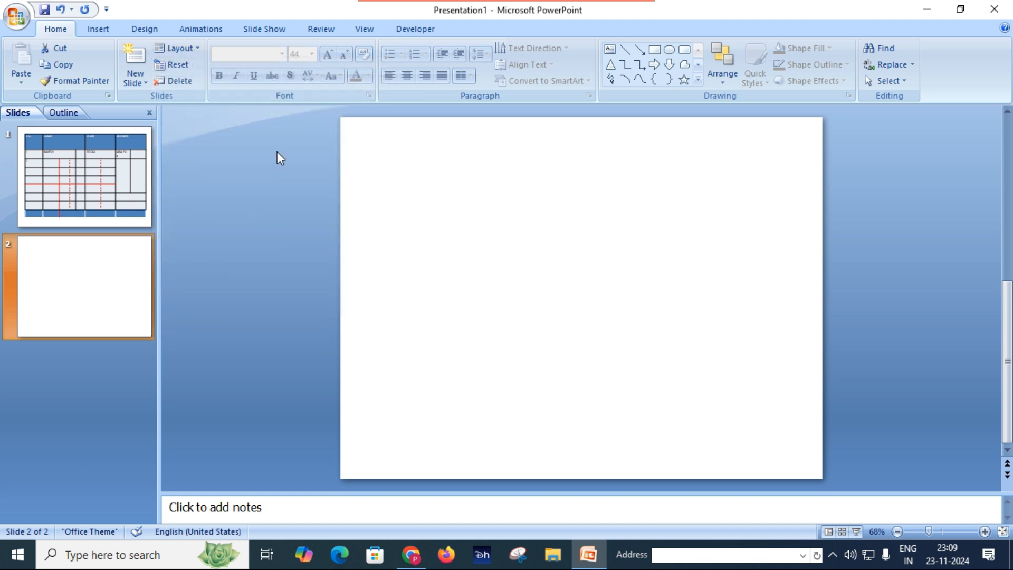
Insert the 150x150 picture from E:\office no problem and enlarge it to about 8.22 cm square in the slide's upper-left area.
left_click(98, 28)
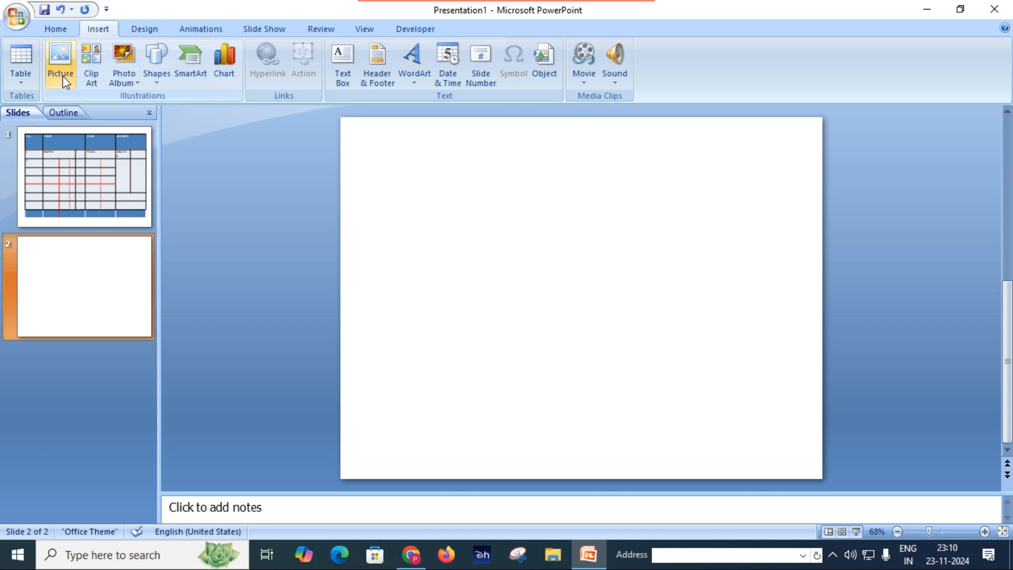
left_click(61, 62)
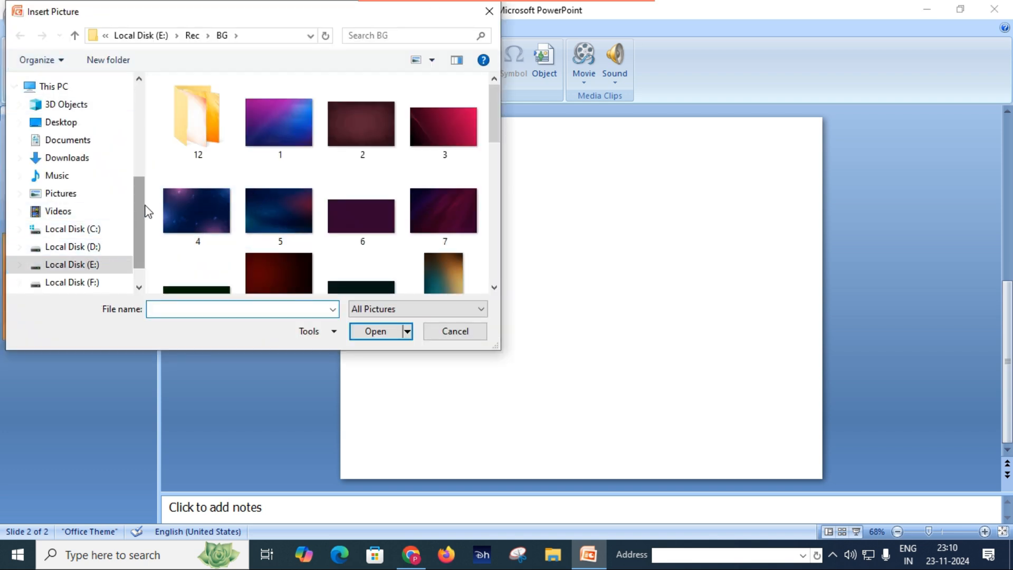
left_click(91, 269)
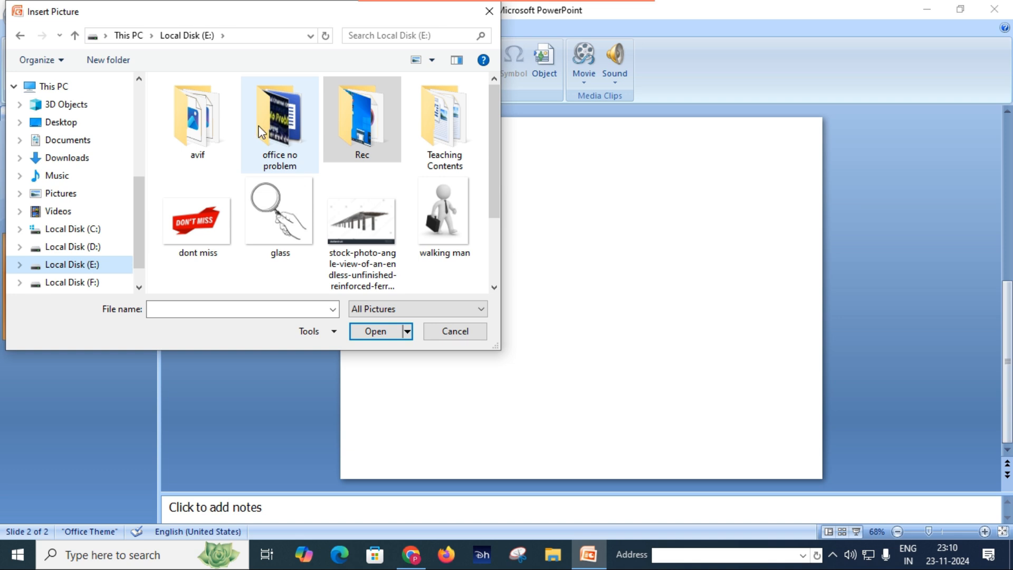
double_click(275, 121)
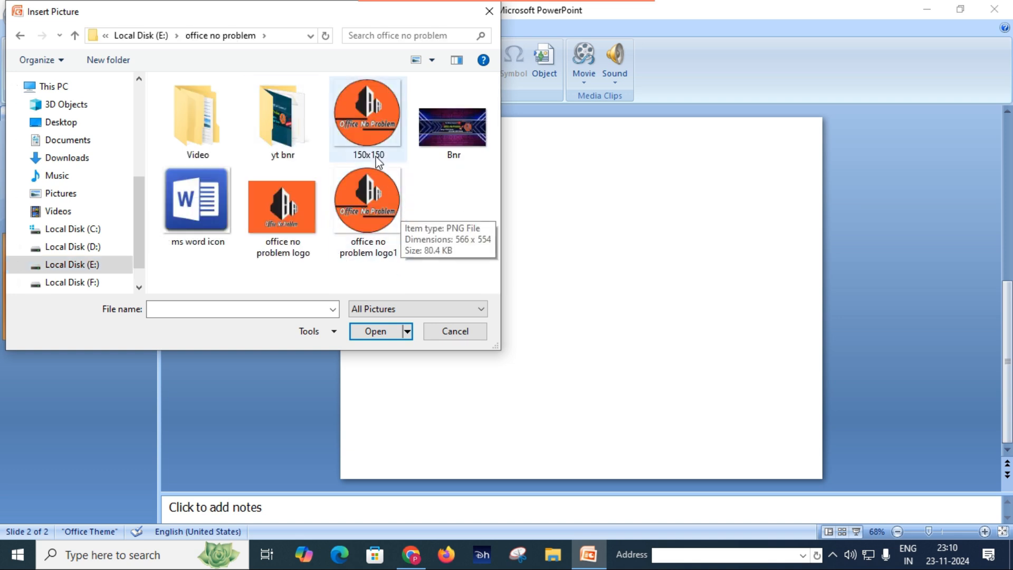
double_click(372, 132)
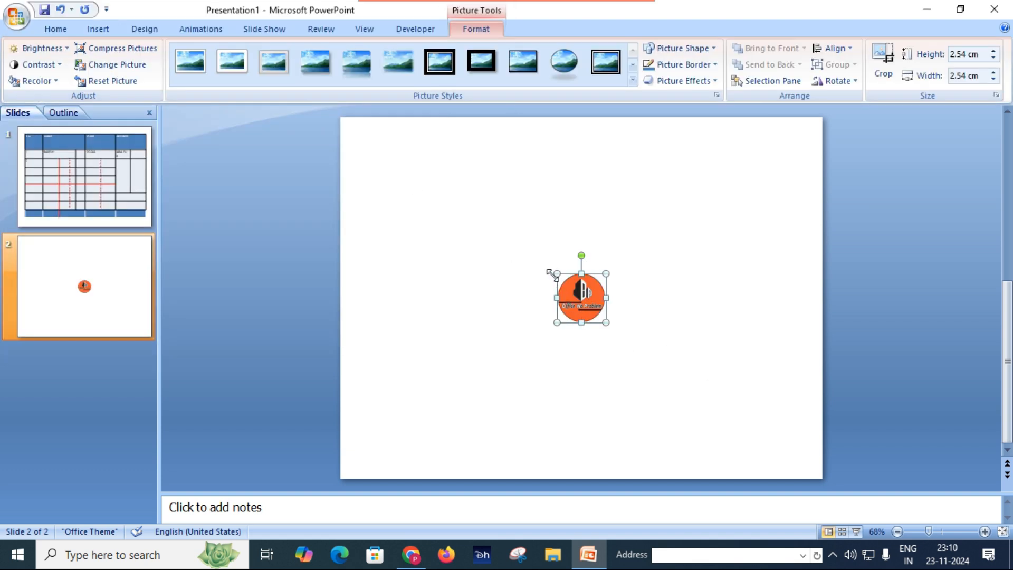
left_click_drag(554, 274, 449, 242)
left_click_drag(507, 253, 428, 226)
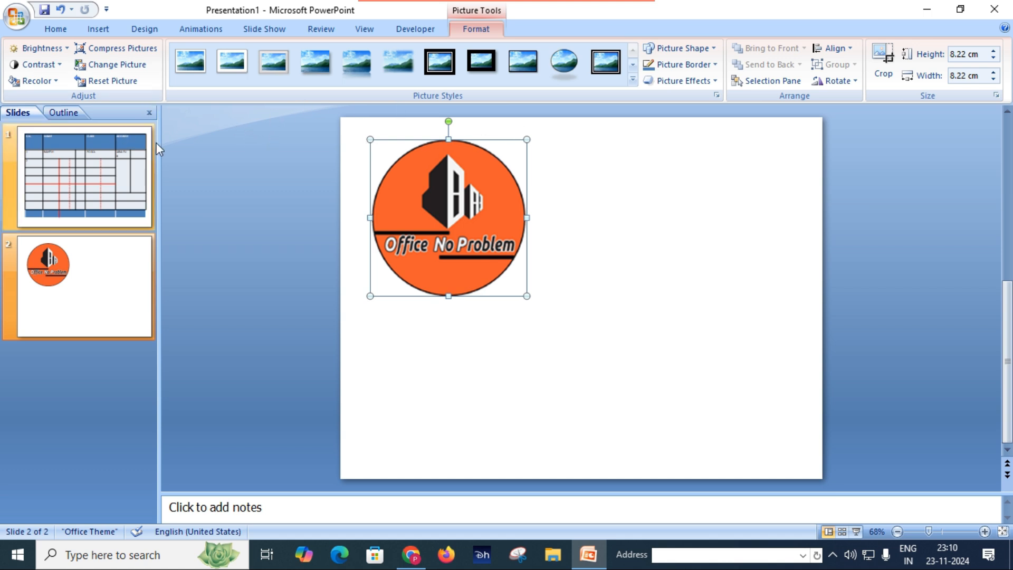
Examine the brightness and contrast presets available for the logo picture.
left_click(59, 50)
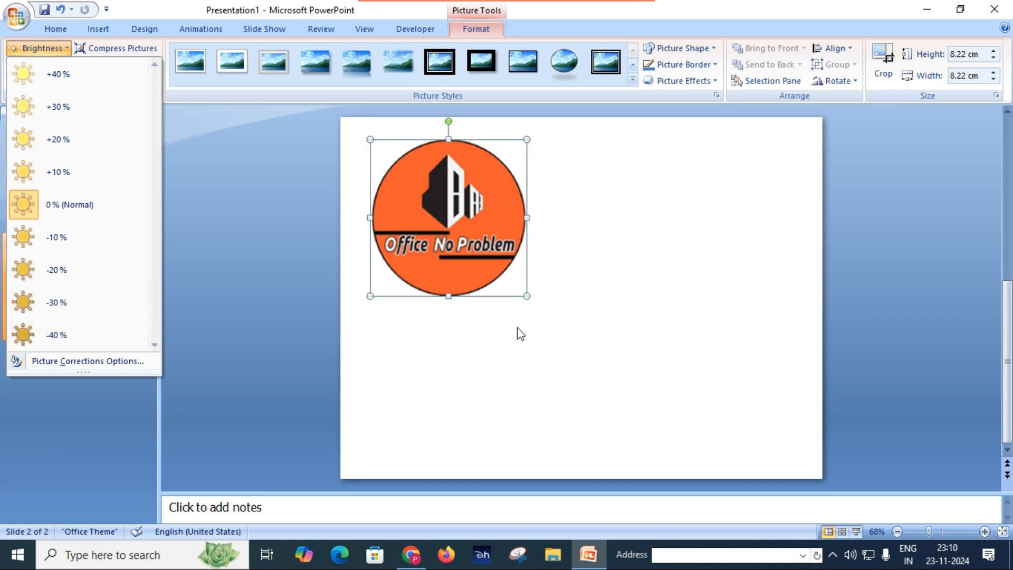
left_click(611, 323)
left_click(29, 64)
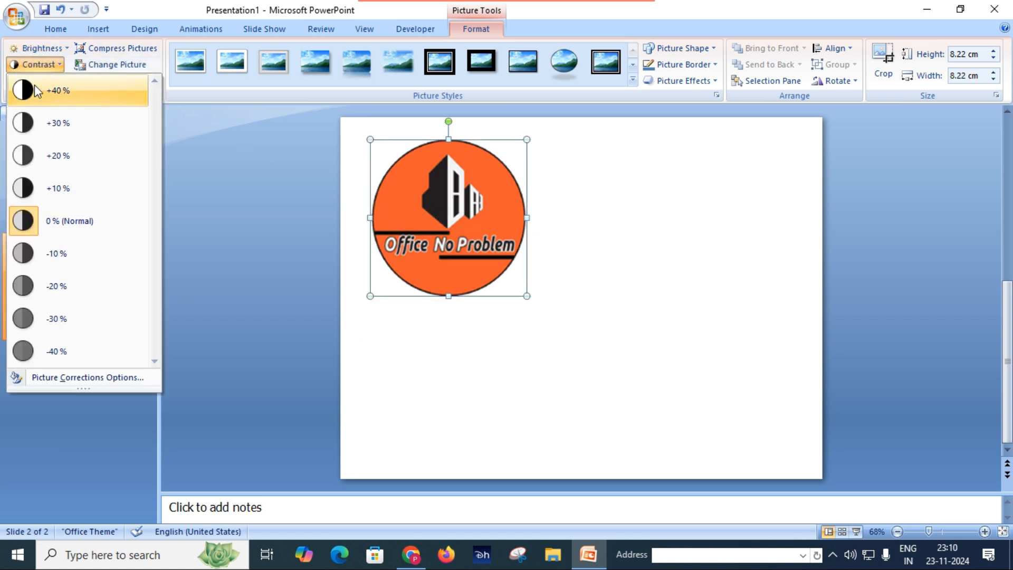